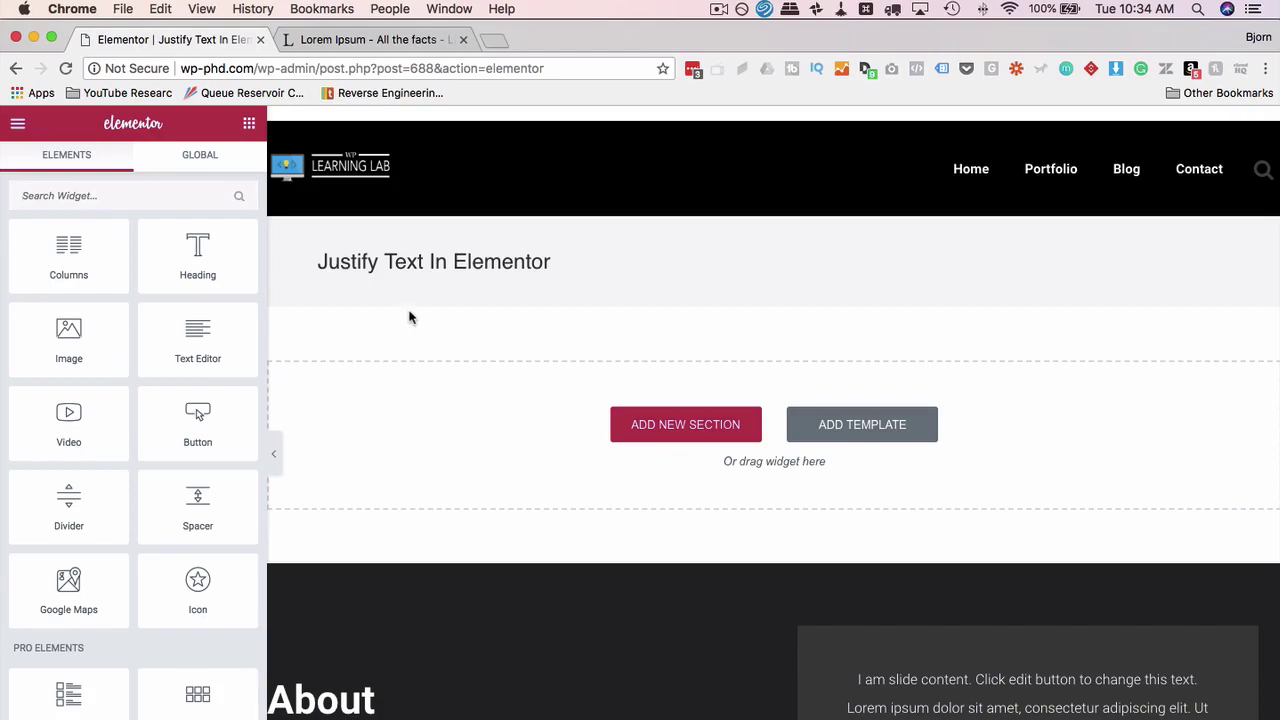
Copy the selected lorem ipsum paragraphs from the Lorem Ipsum generator page
left_click(373, 40)
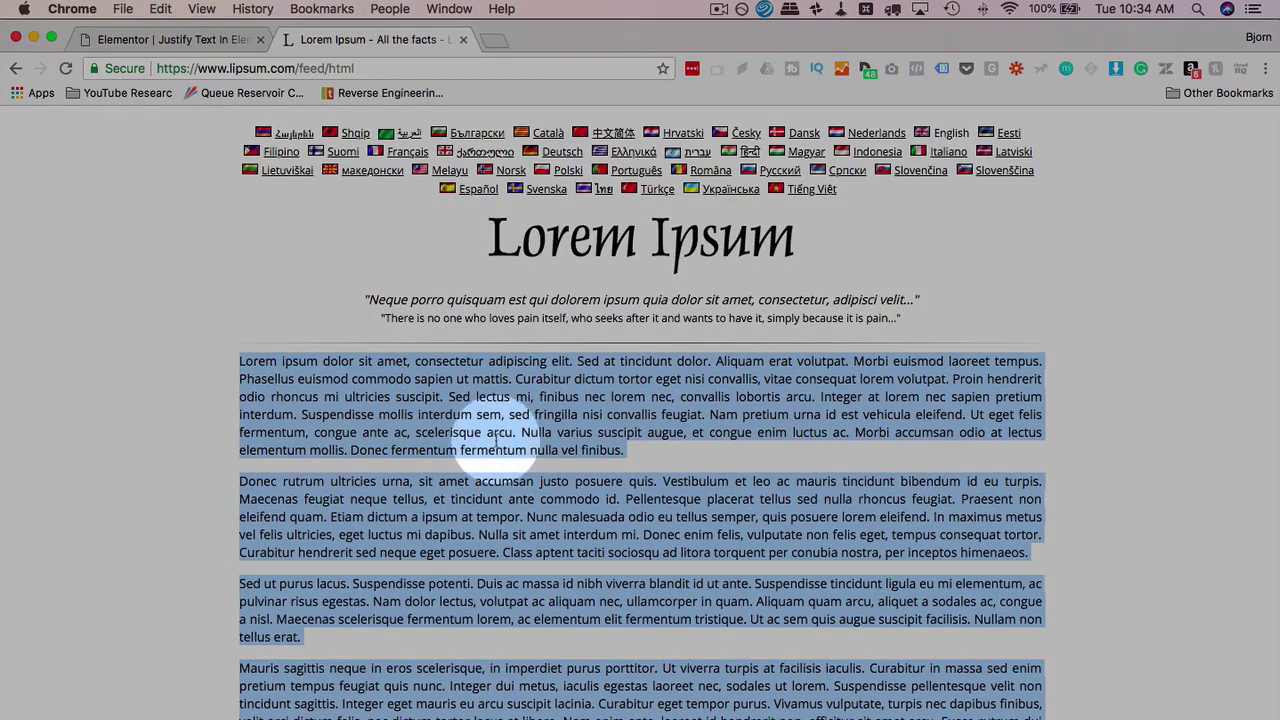
scroll(498, 445, "down", 2)
scroll(498, 440, "up", 3)
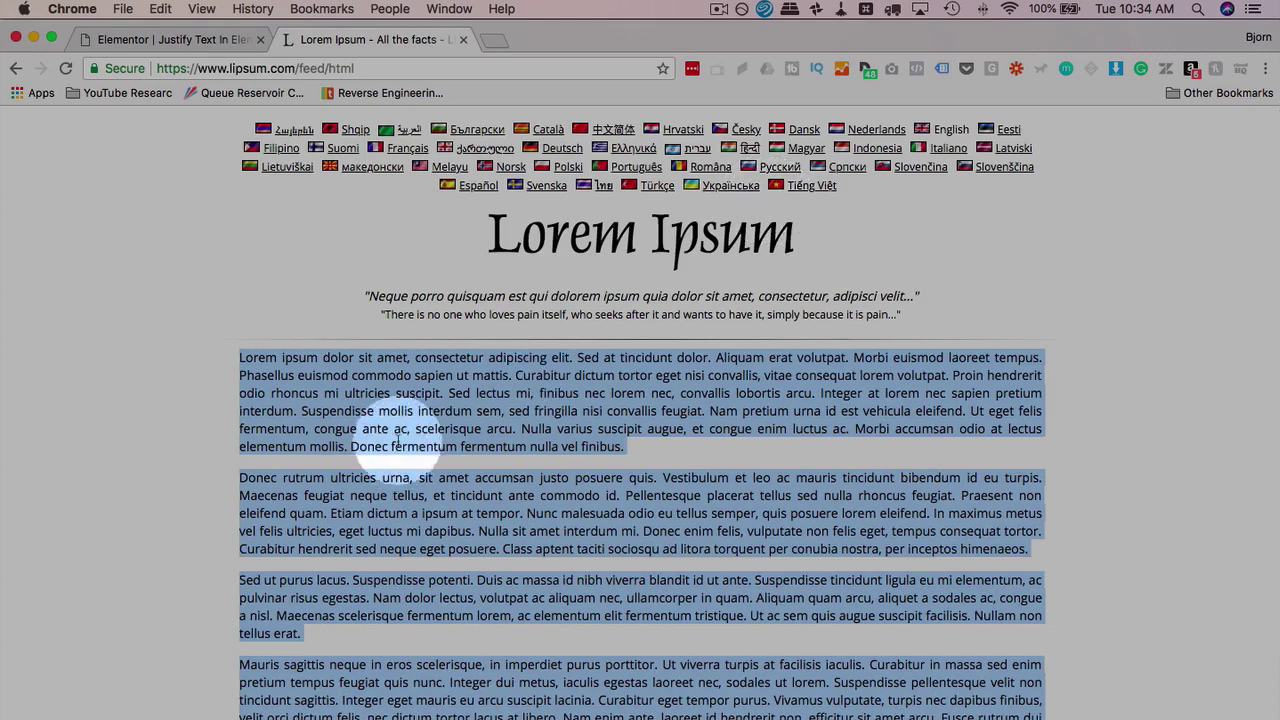
right_click(412, 427)
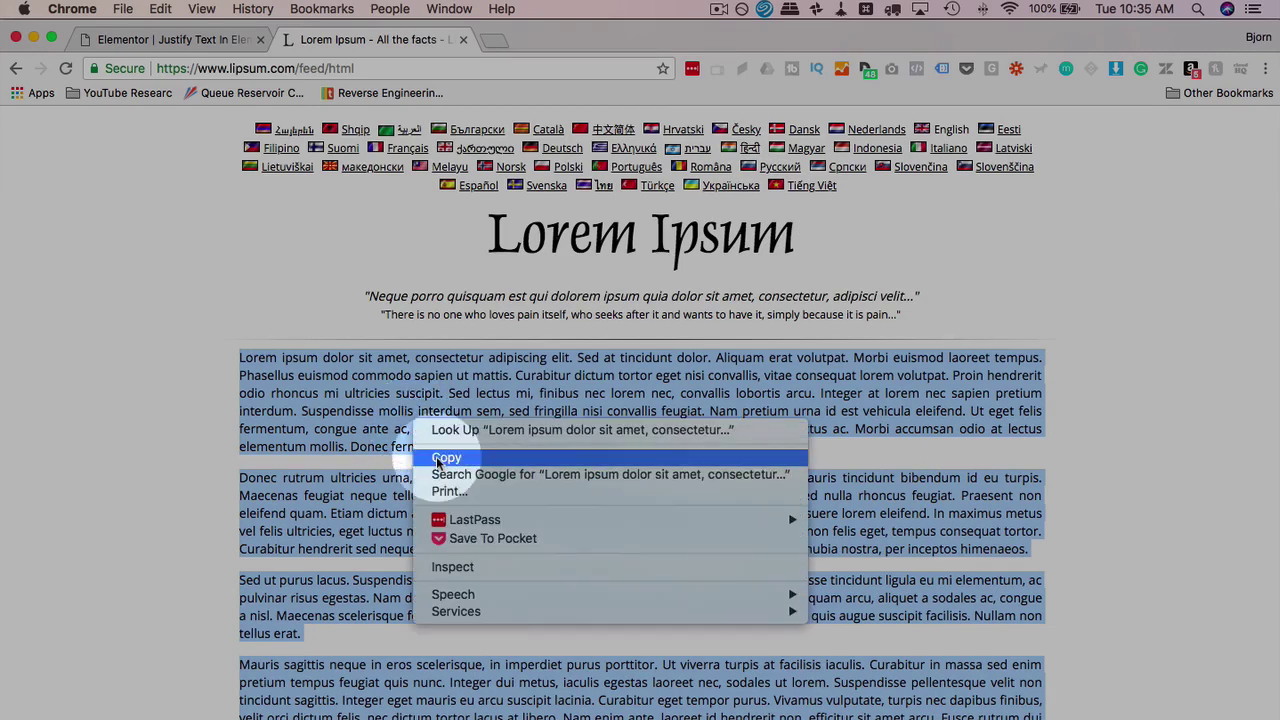
left_click(432, 451)
Back on the Elementor page, add a Text Editor widget and replace its placeholder HTML with the copied lorem ipsum paragraphs
left_click(180, 40)
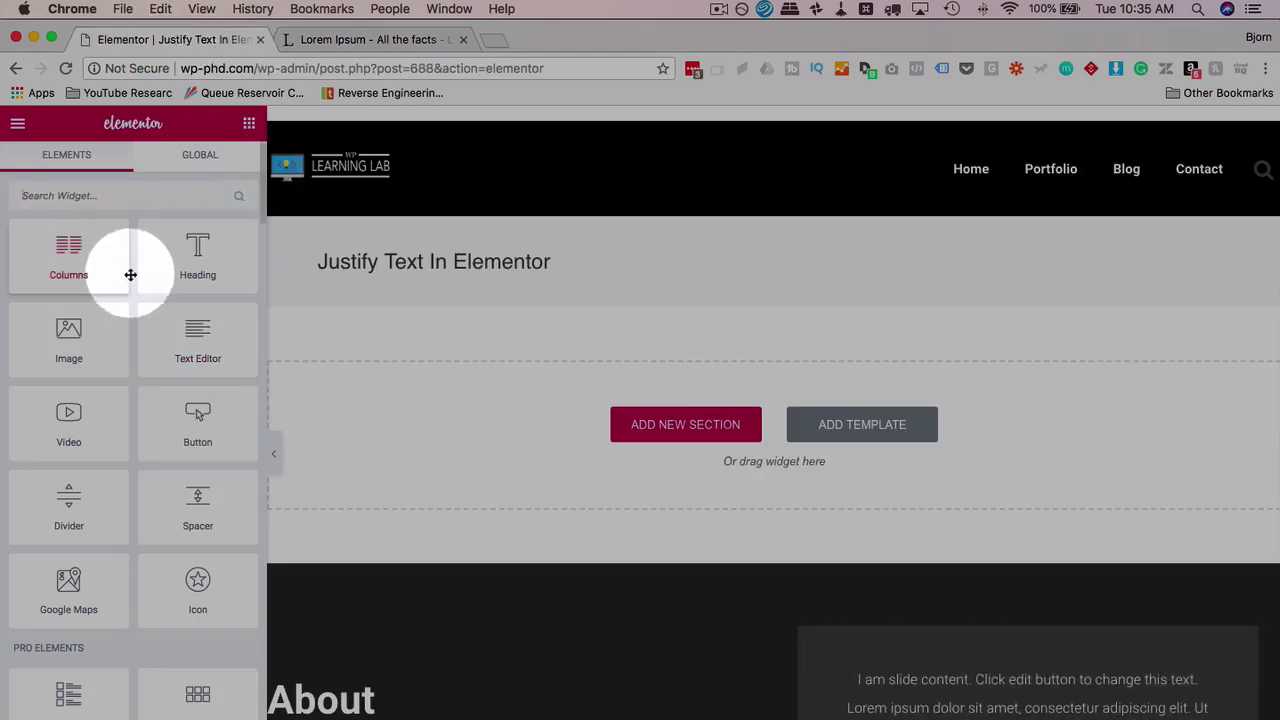
left_click_drag(192, 342, 517, 433)
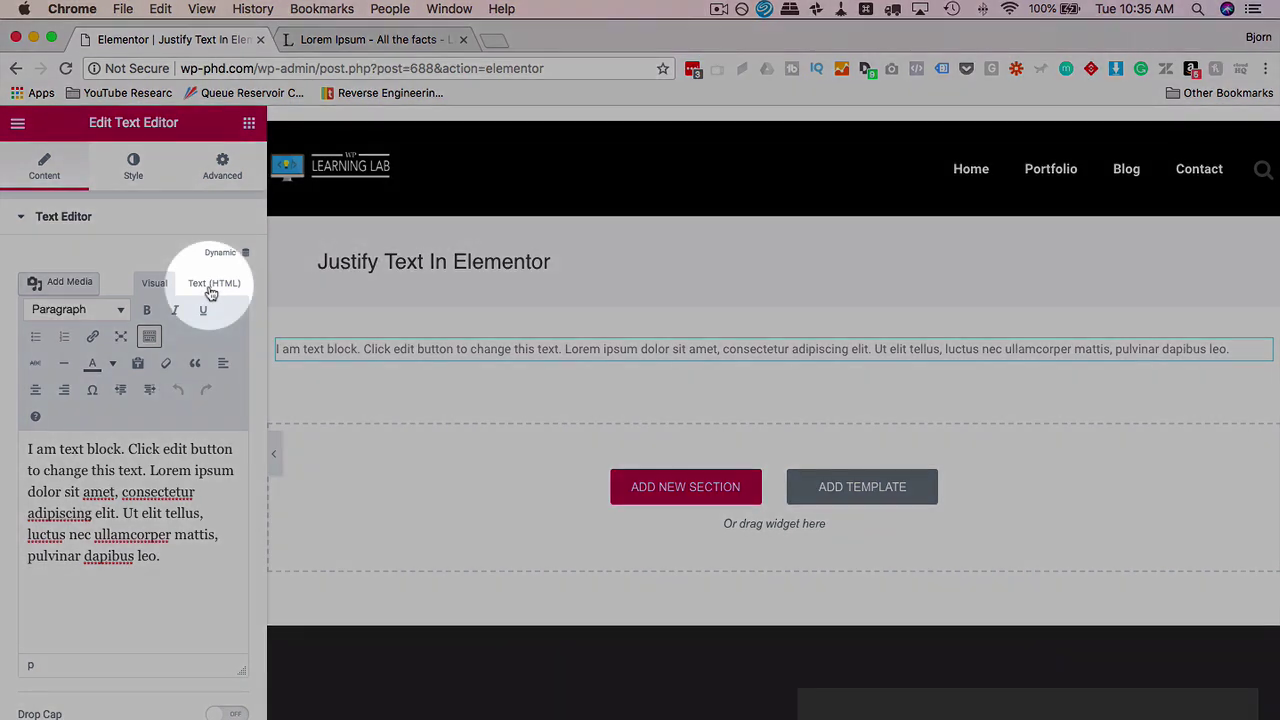
left_click(211, 290)
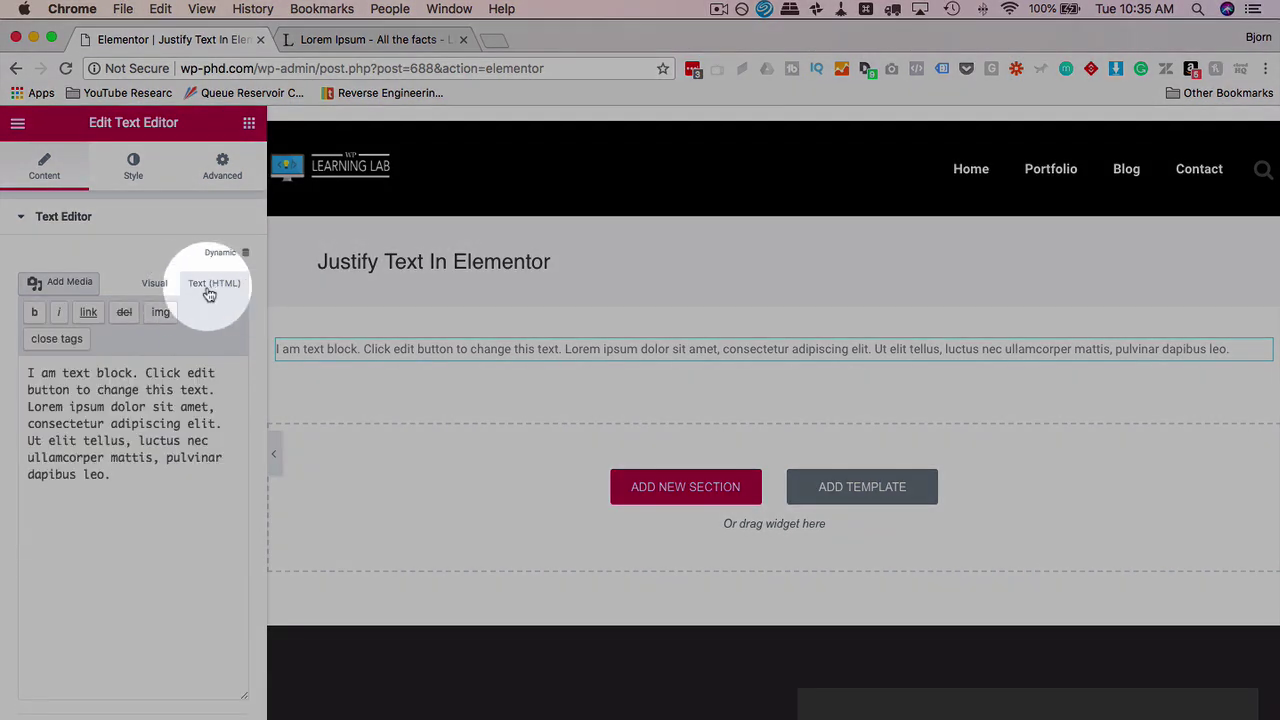
left_click(158, 472)
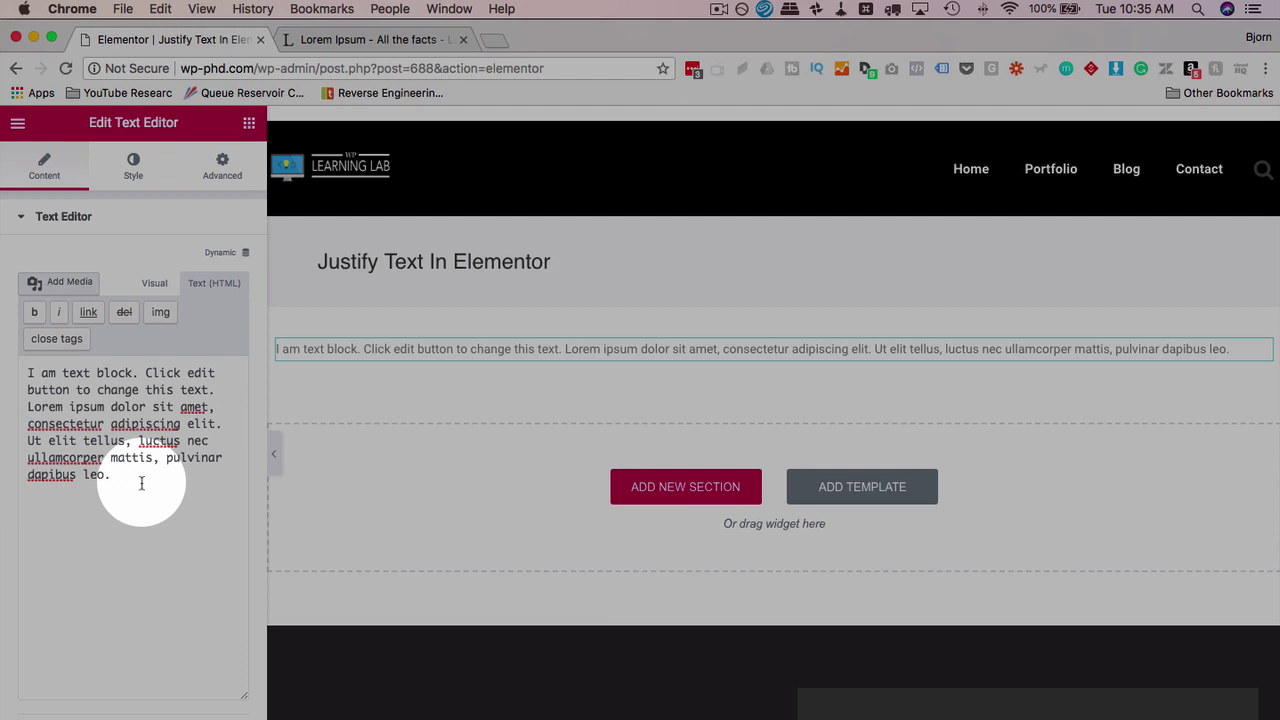
key("super+a")
right_click(130, 482)
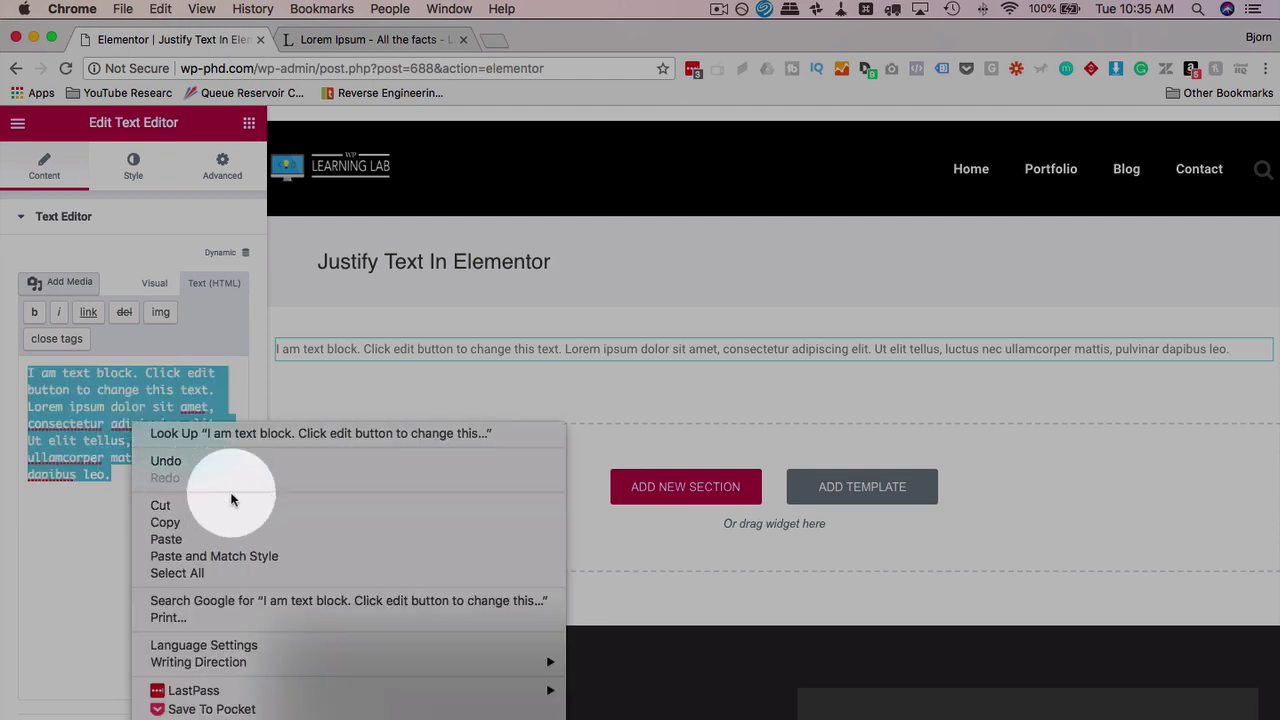
left_click(205, 534)
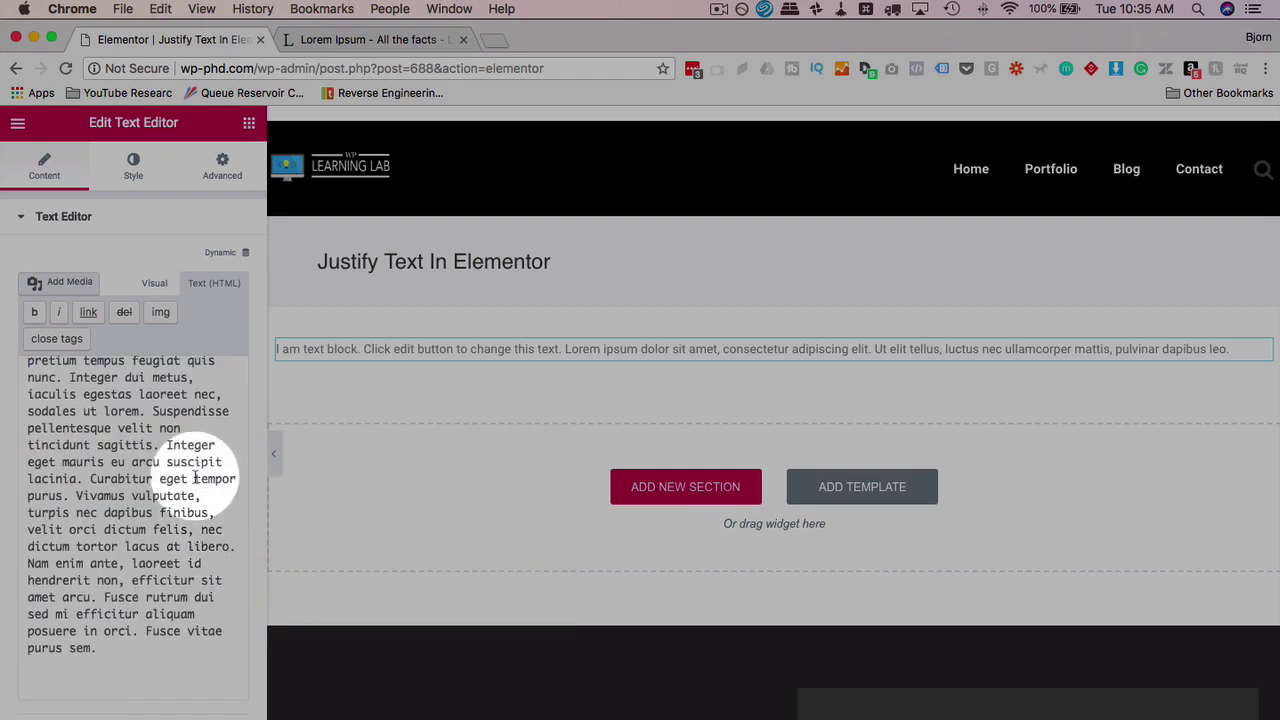
left_click(155, 285)
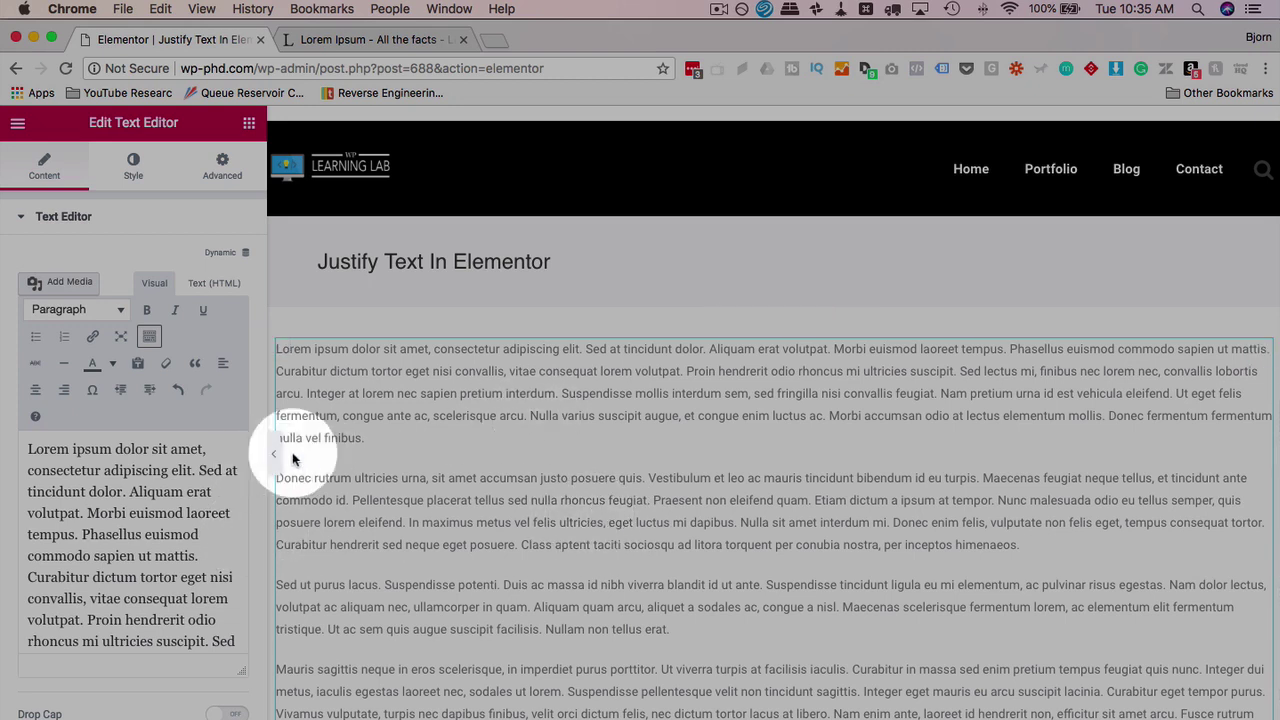
Set the text widget's alignment style to justified and check the paragraphs on the page
left_click(137, 172)
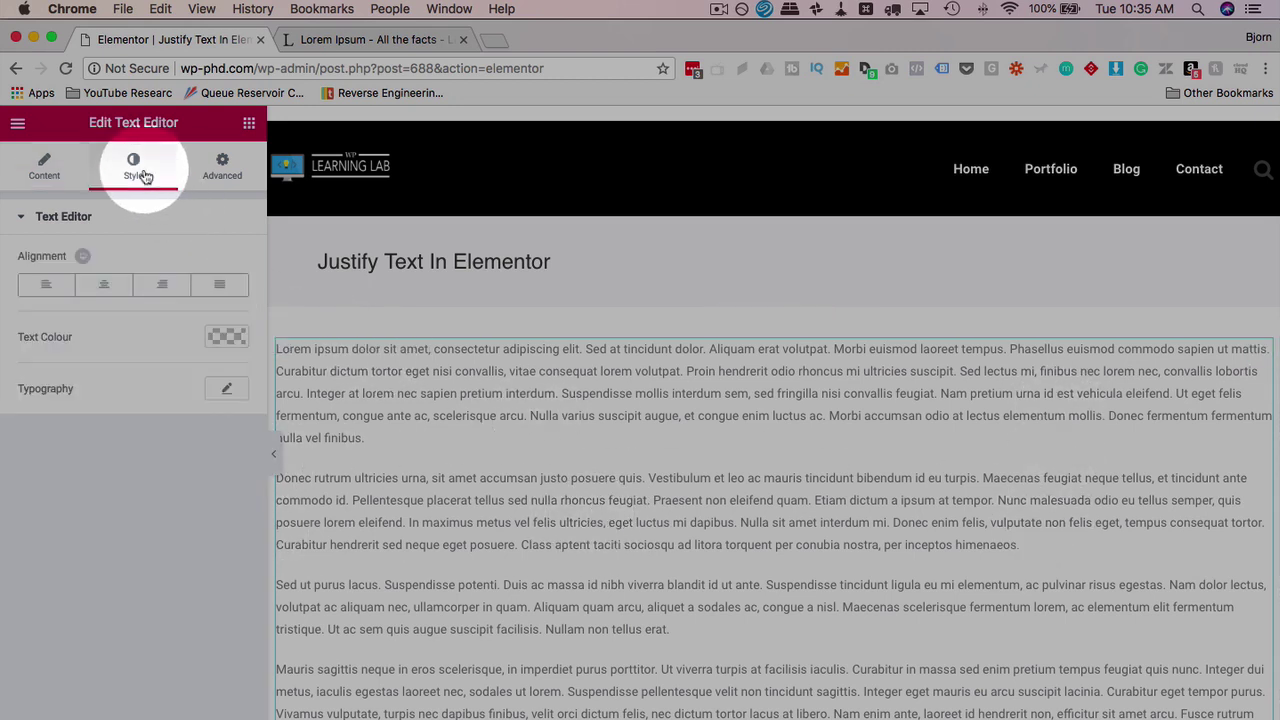
left_click(221, 290)
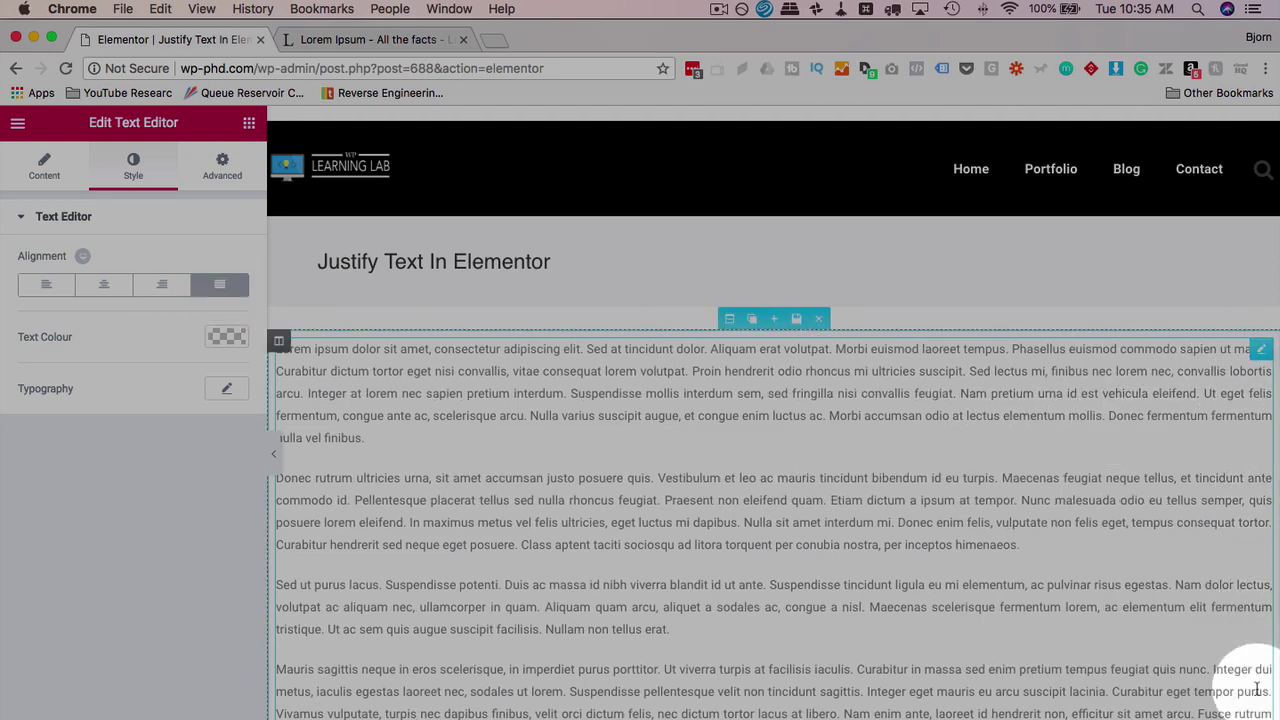
scroll(573, 605, "down", 3)
scroll(573, 605, "up", 3)
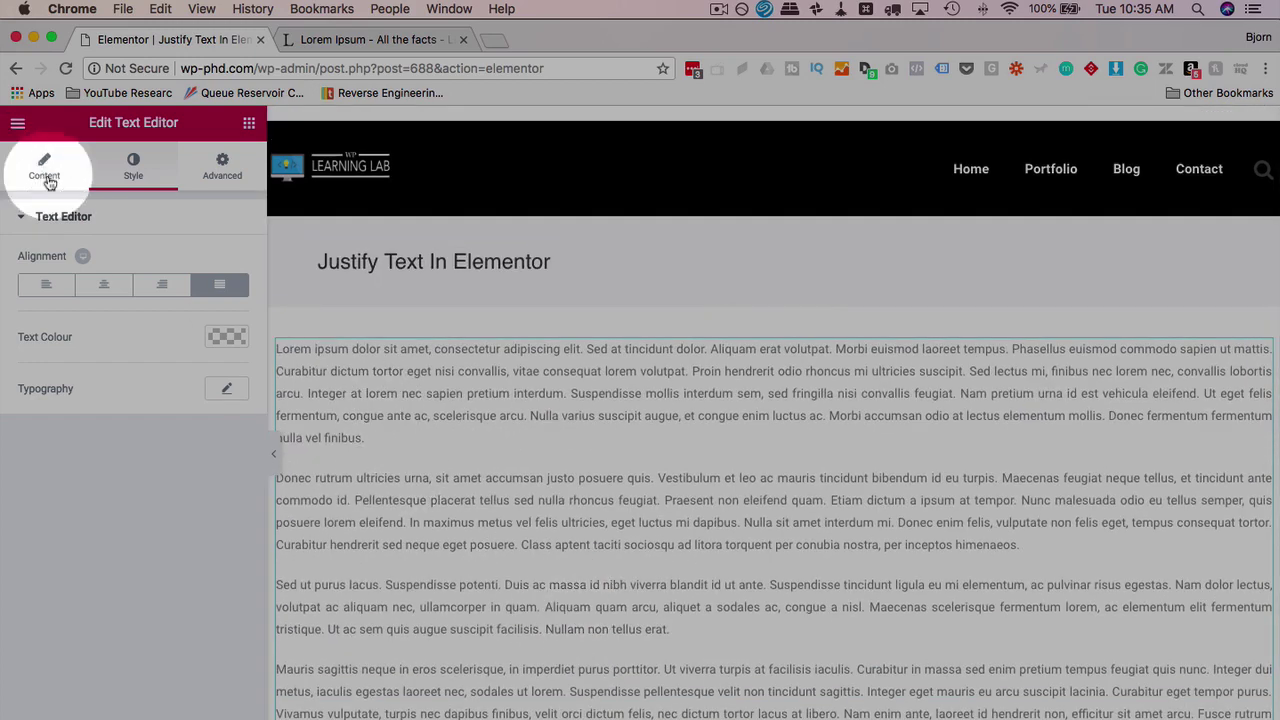
Replace the widget's entire text in the visual editor with the copied lorem ipsum paragraphs
left_click(48, 178)
left_click(208, 284)
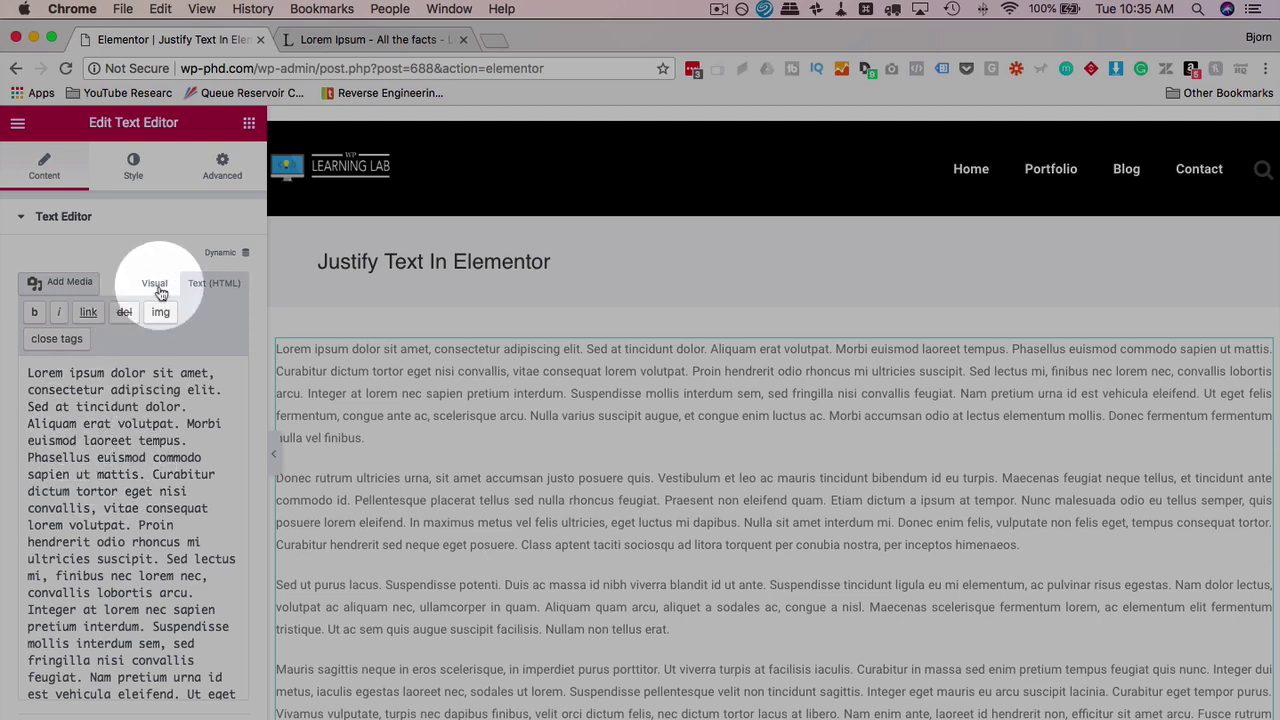
left_click(155, 284)
key("super+a")
key("super+v")
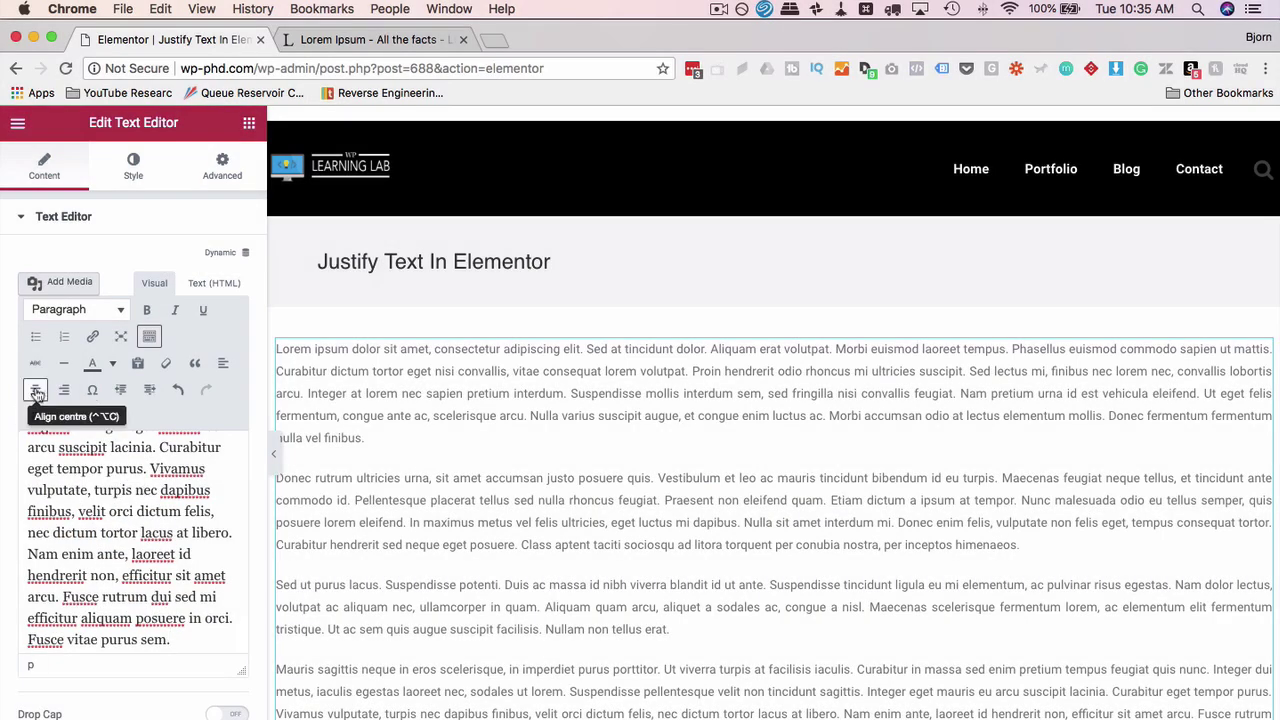
Left-align all of the widget's paragraphs using the visual editor's own text formatting
left_click(36, 390)
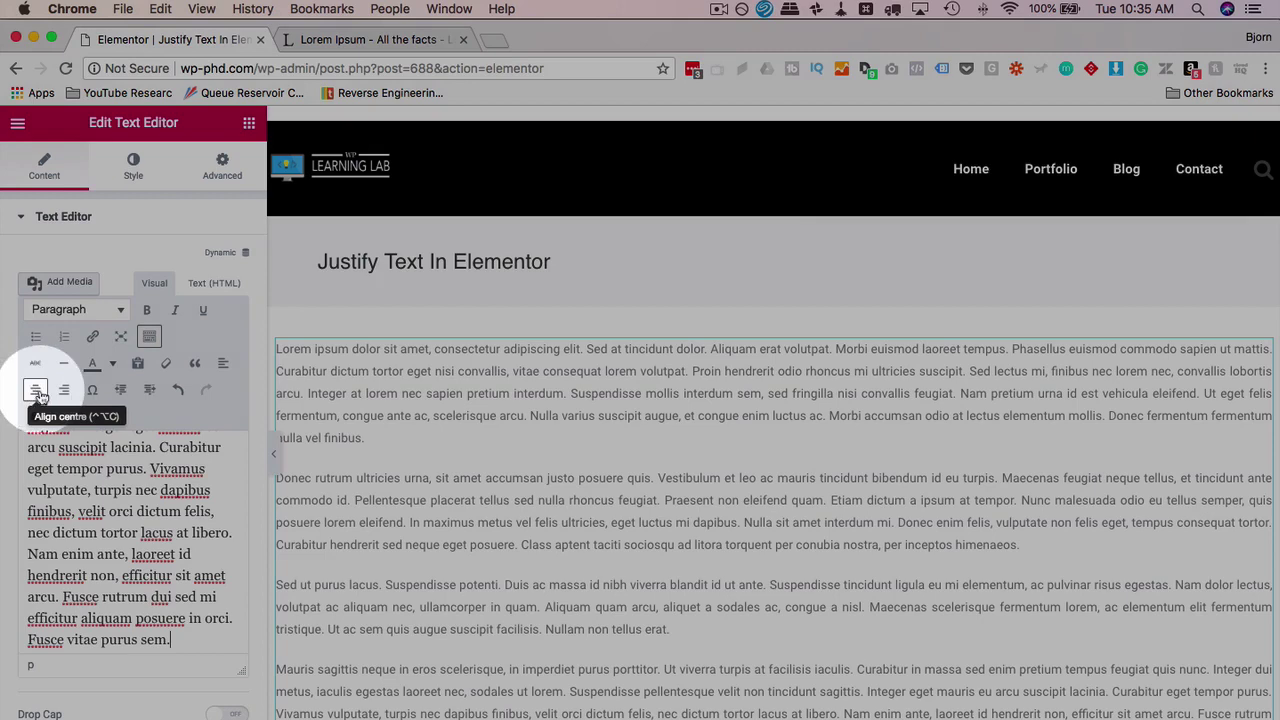
key("super+a")
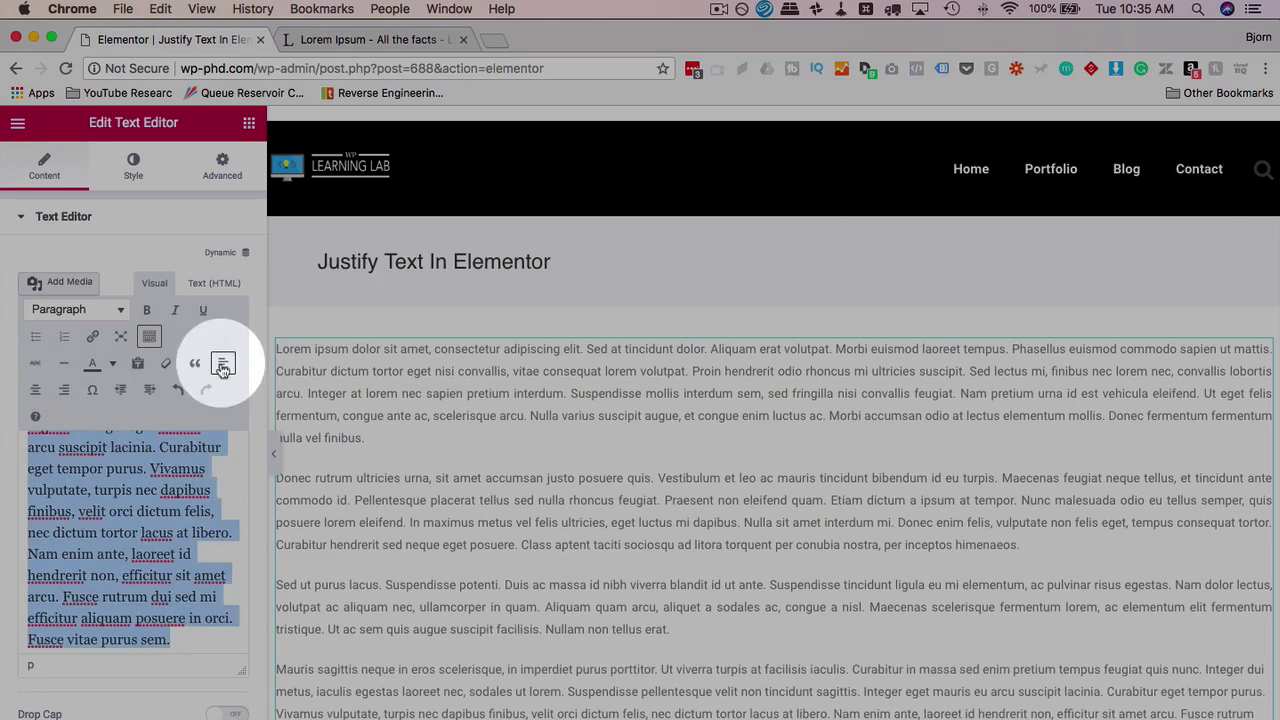
left_click(224, 365)
scroll(118, 500, "up", 10)
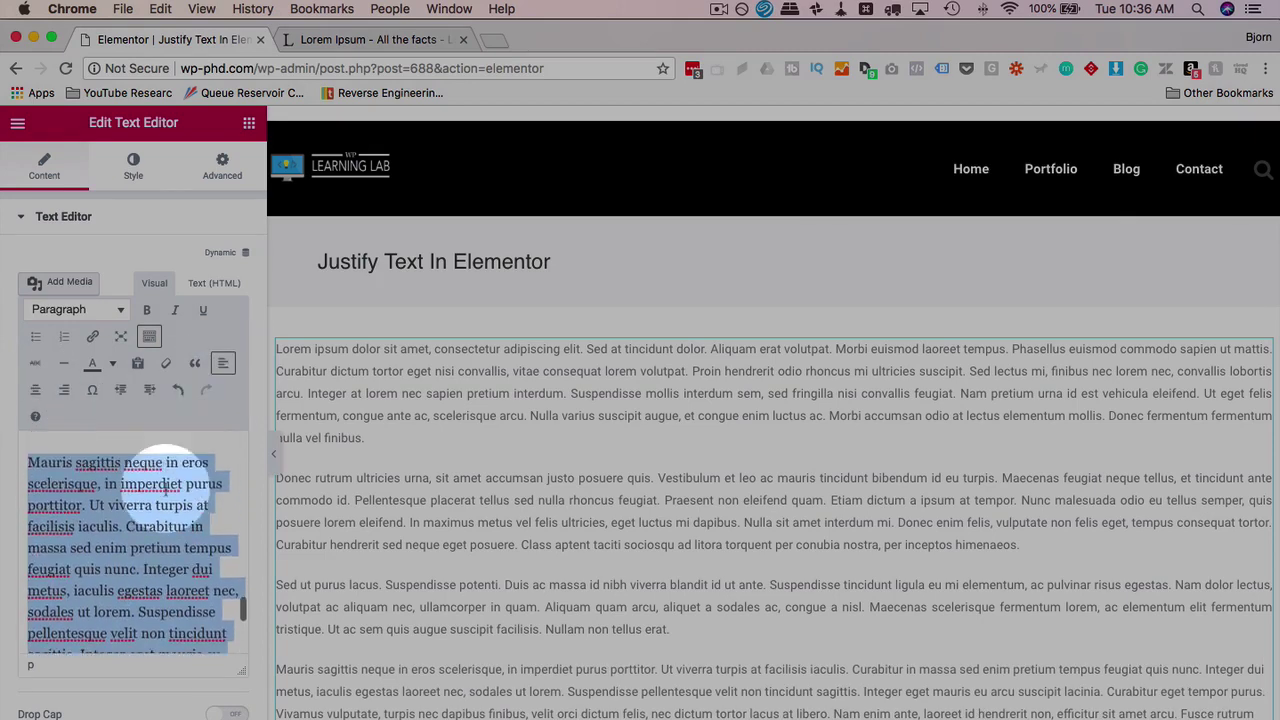
left_click(118, 500)
key("super+a")
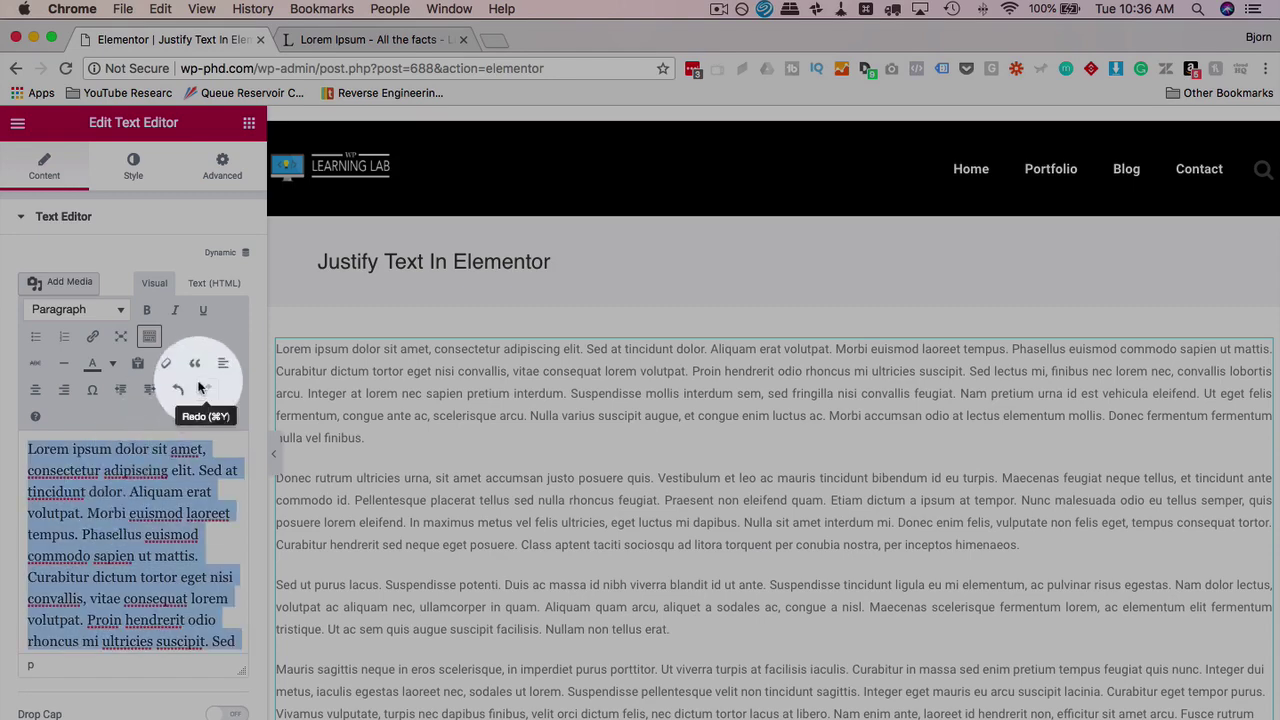
left_click(96, 490)
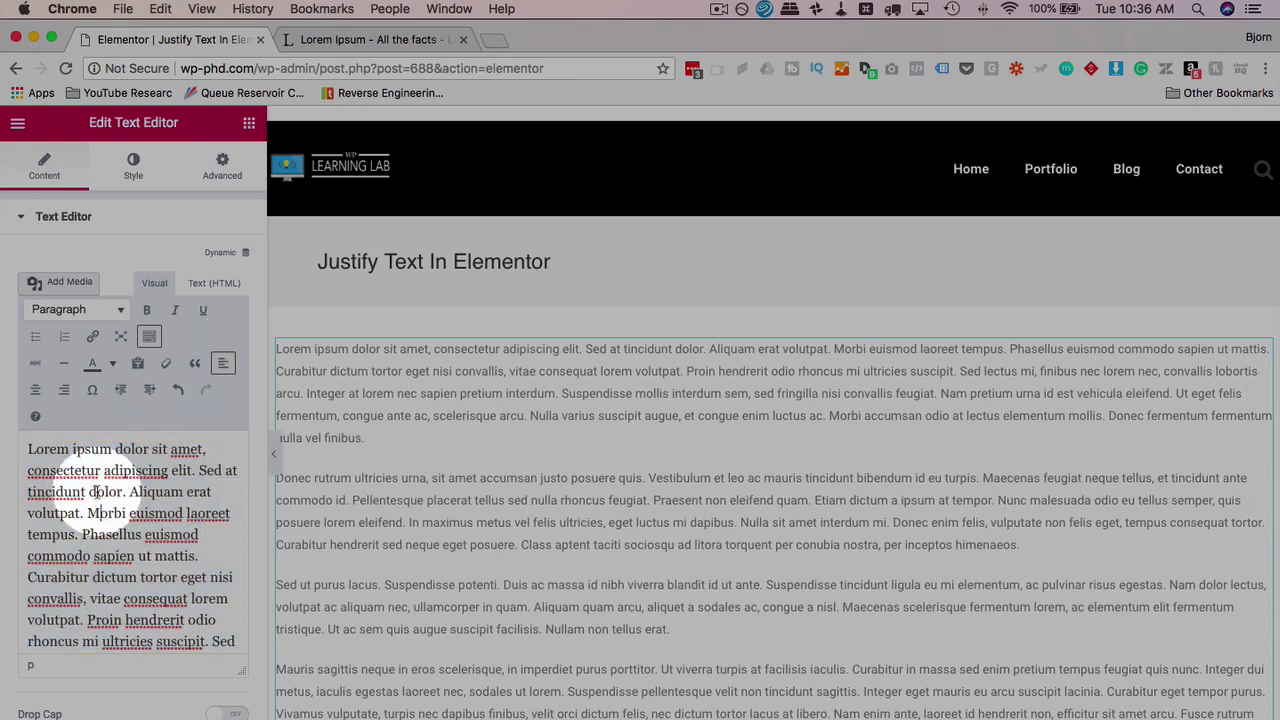
Examine the inline text-align style on the first paragraph's opening tag in the widget's HTML code
left_click(220, 290)
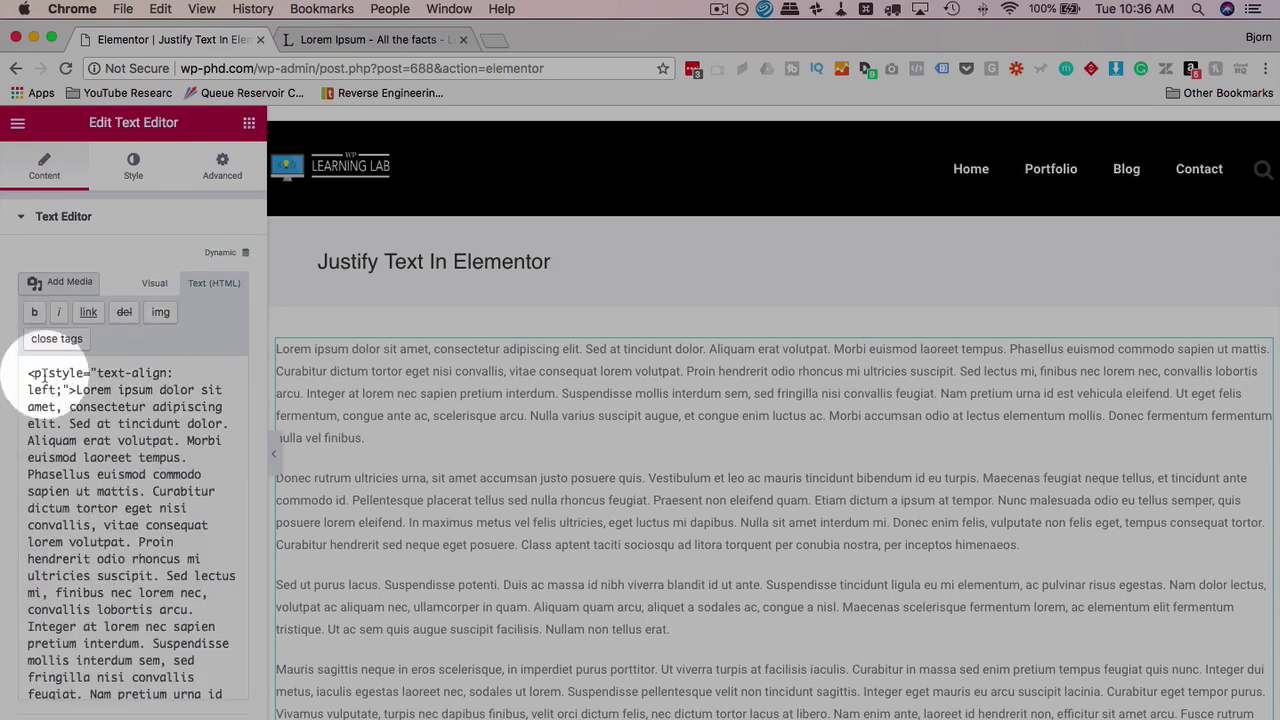
left_click(29, 373)
left_click_drag(29, 373, 76, 390)
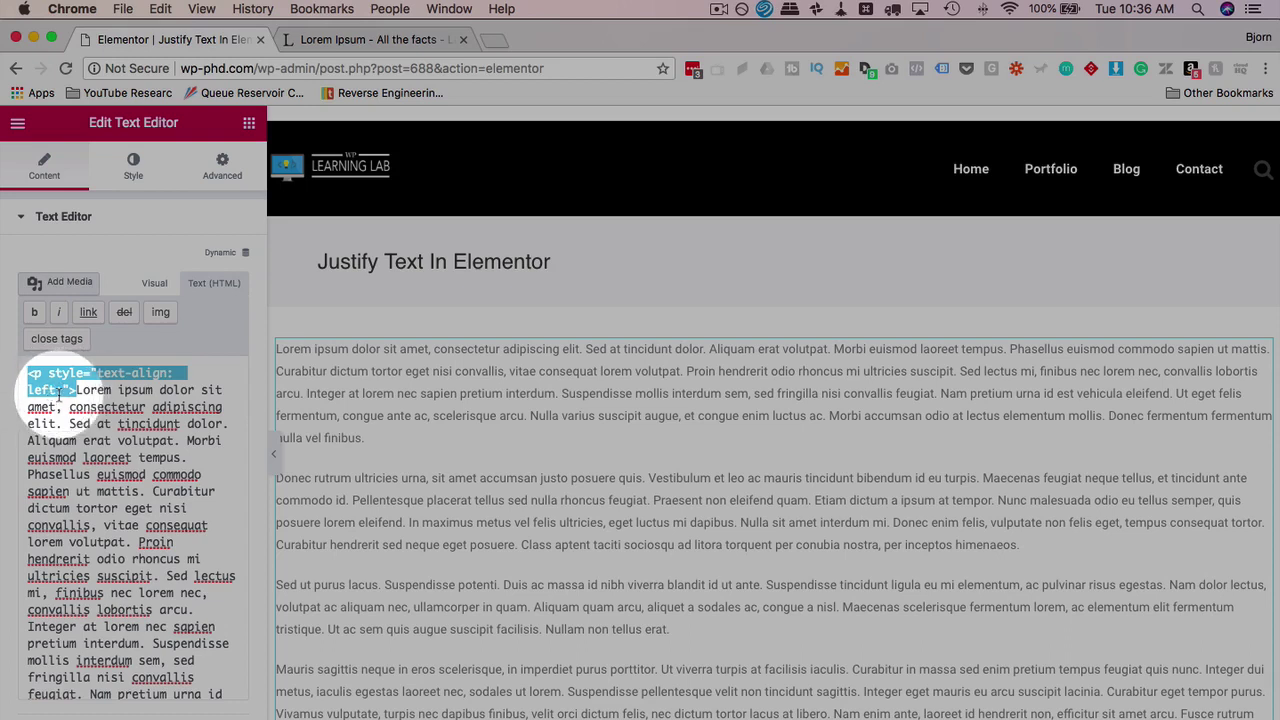
left_click(72, 408)
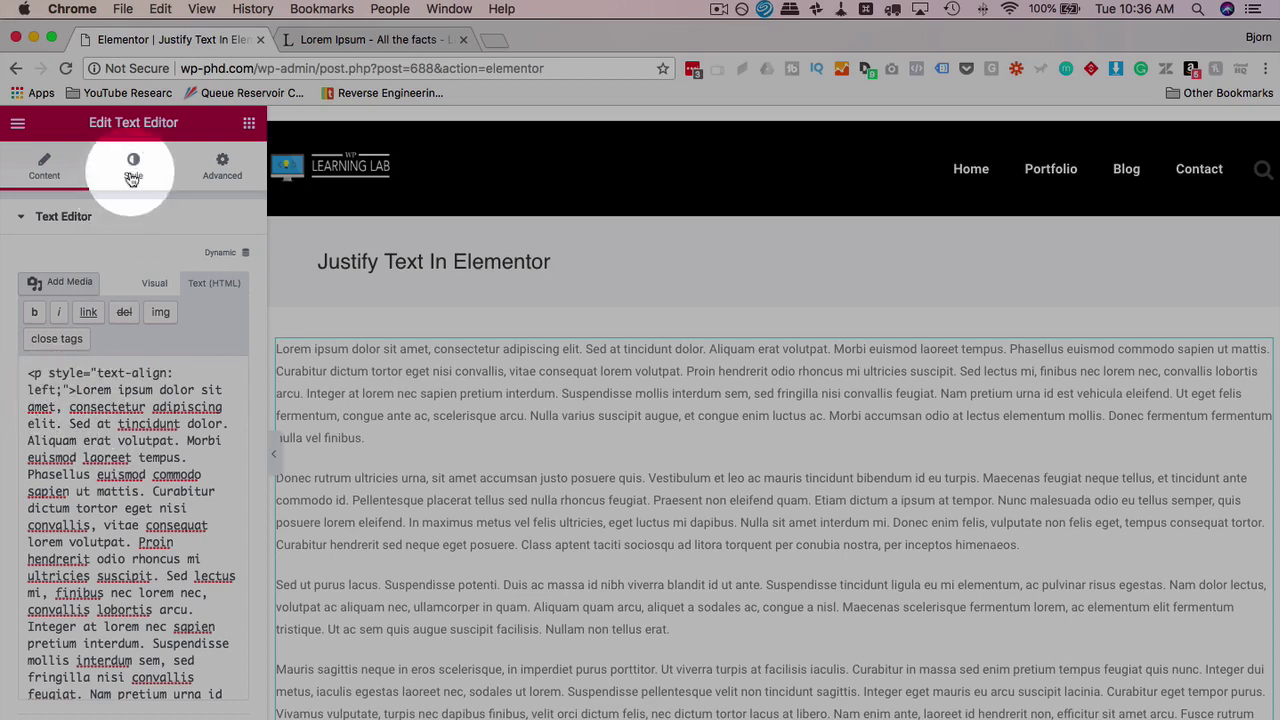
Try the right, left, centre and justified alignments in the widget's style settings
left_click(140, 165)
left_click(172, 296)
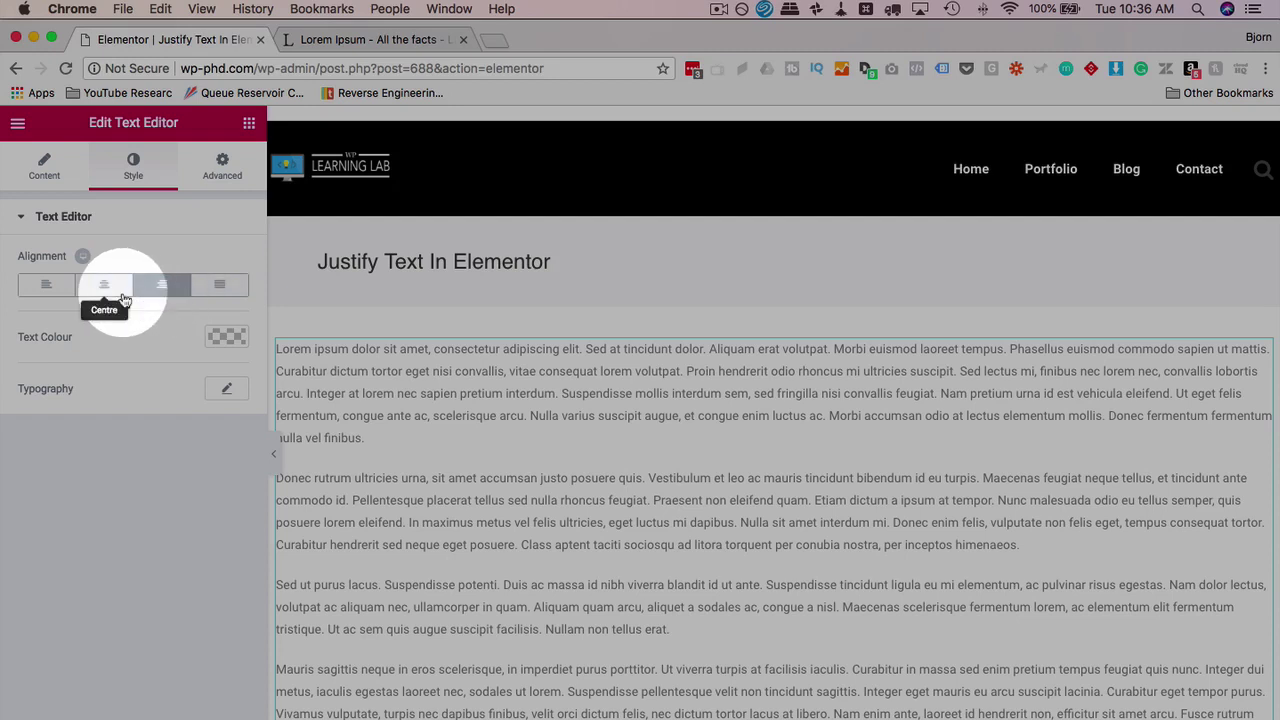
left_click(45, 287)
left_click(104, 288)
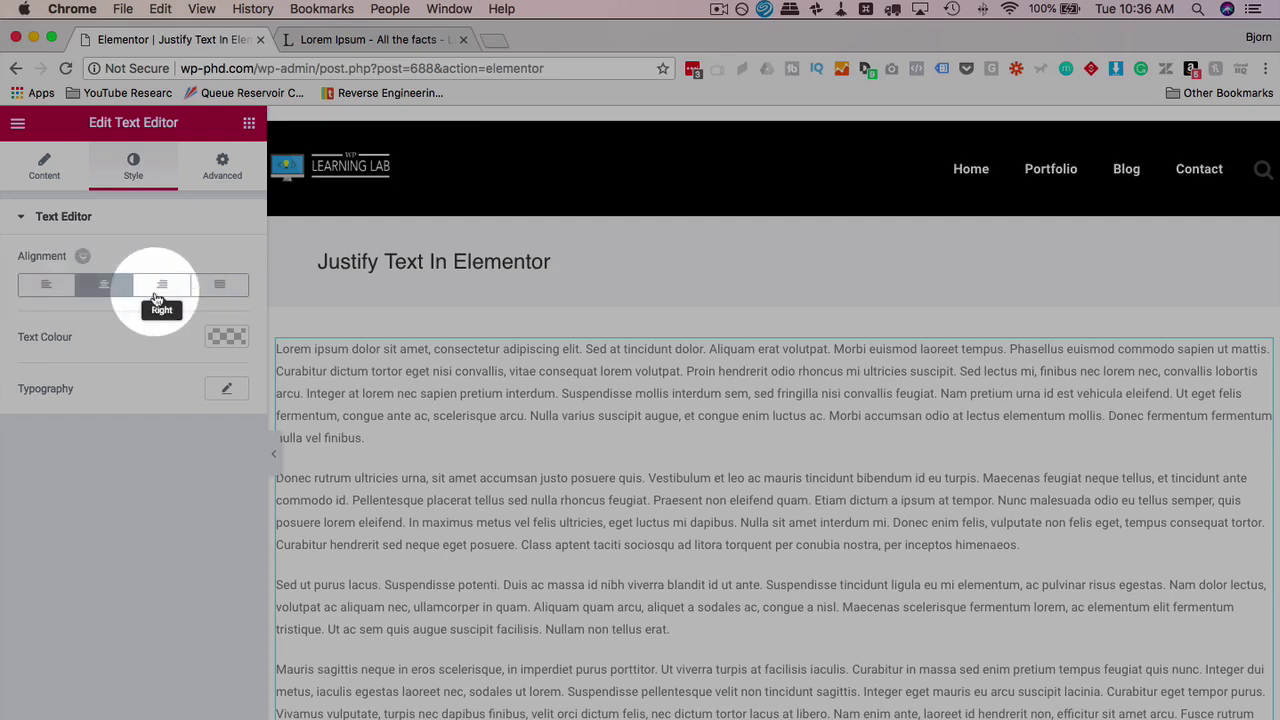
left_click(162, 287)
left_click(215, 288)
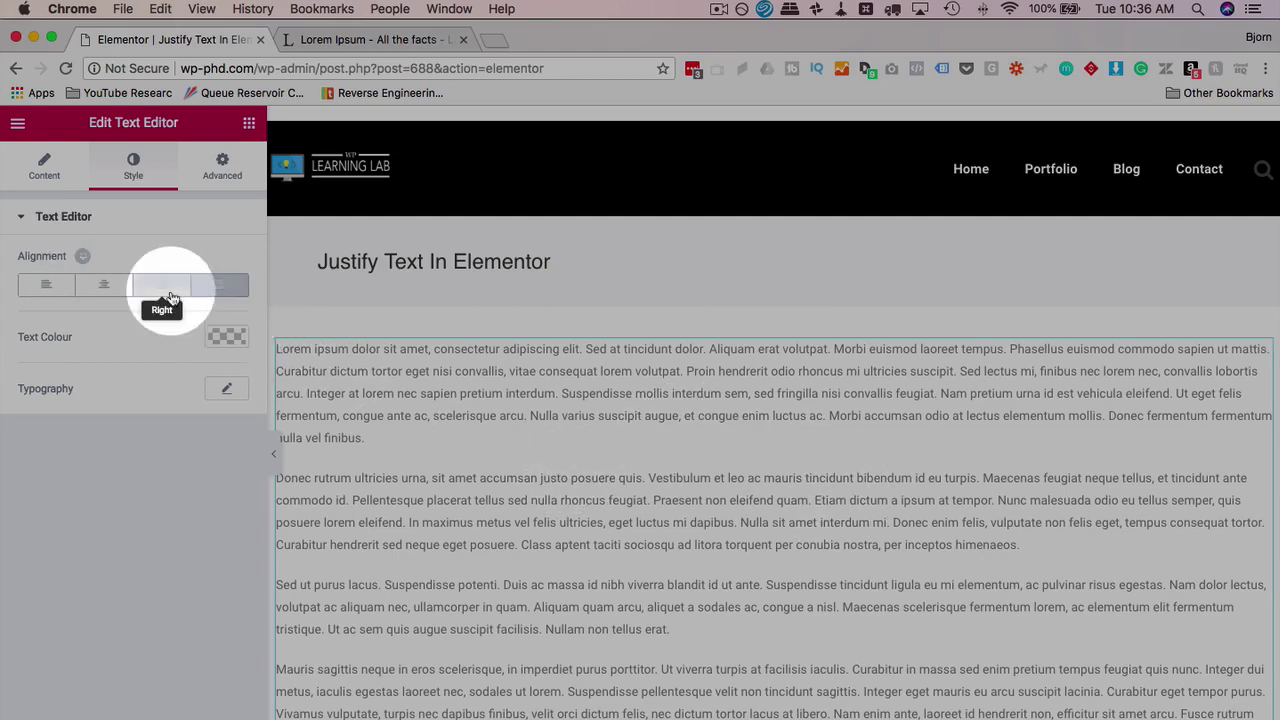
Select the first paragraph's opening tag, including its inline left-alignment style, in the widget's HTML code
left_click(57, 178)
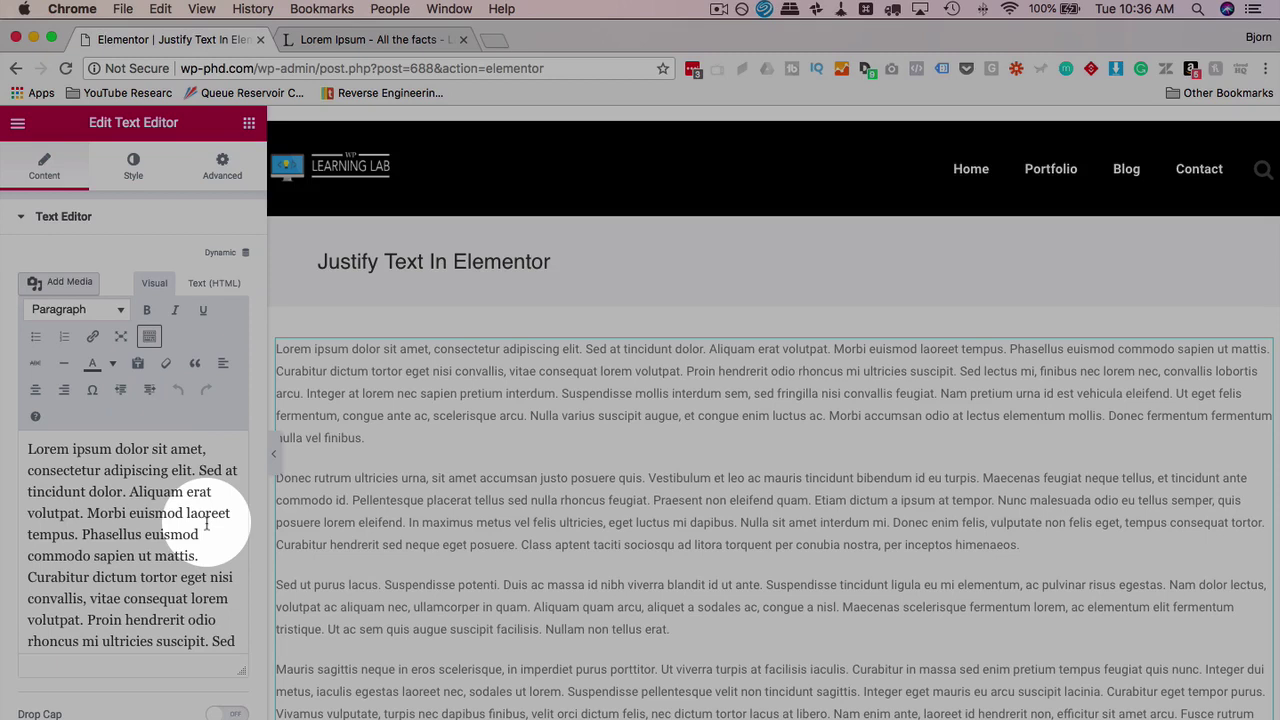
left_click(214, 283)
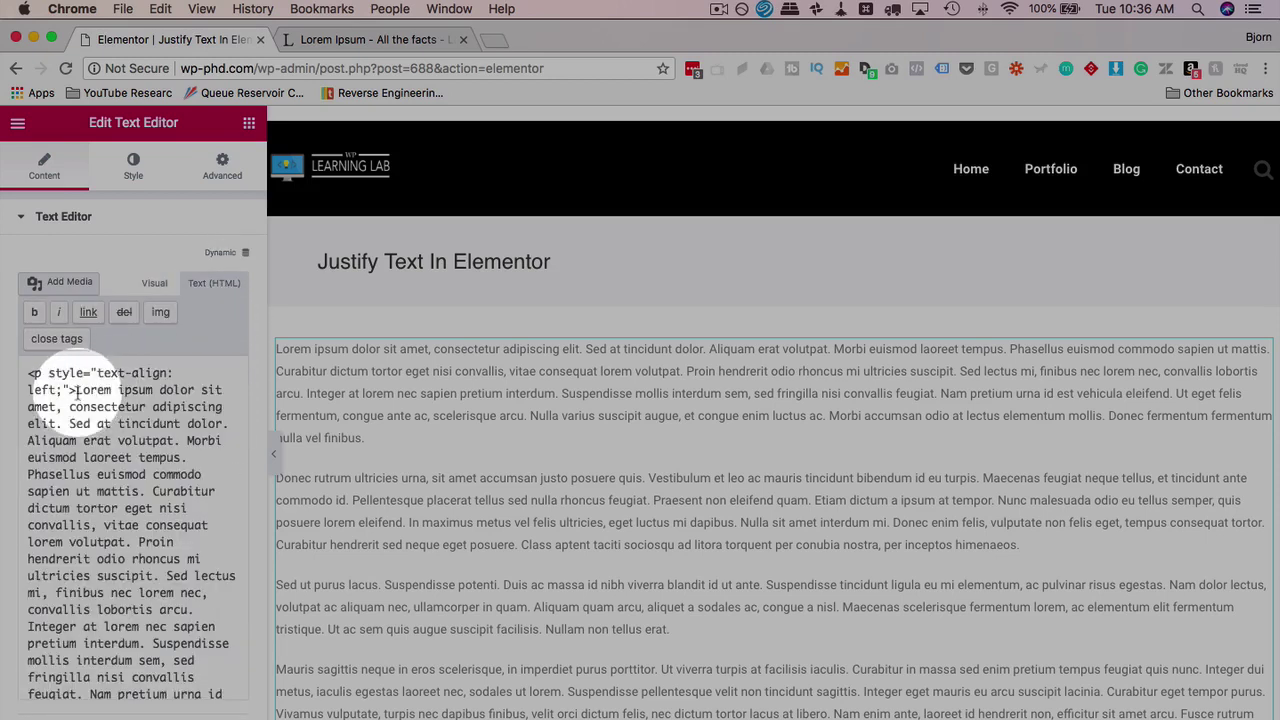
left_click(76, 390)
left_click_drag(72, 390, 48, 373)
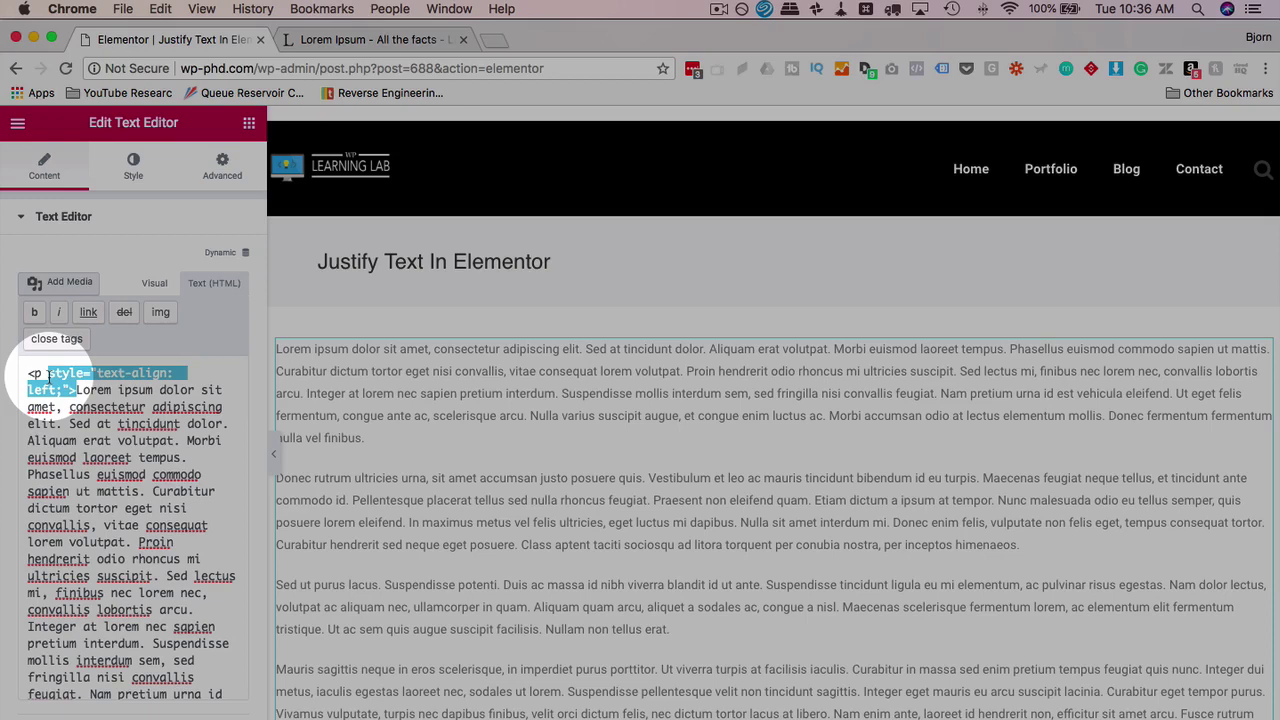
left_click(52, 374)
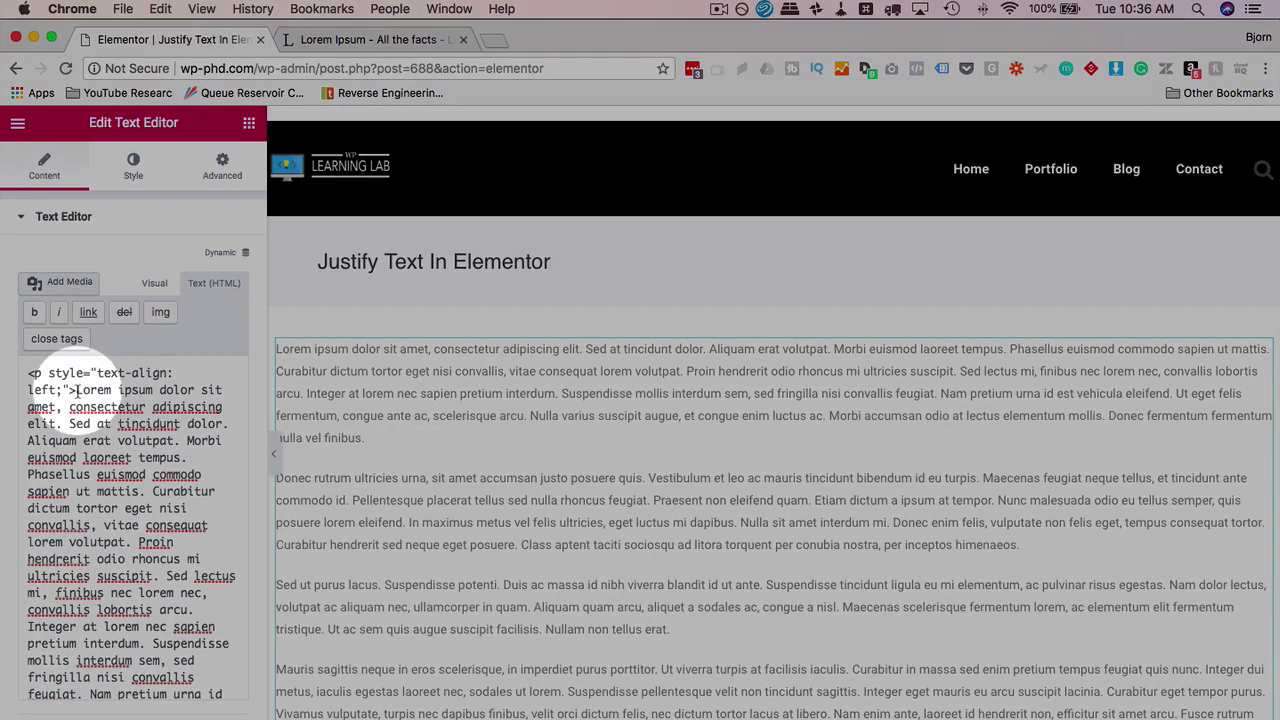
left_click_drag(76, 390, 26, 374)
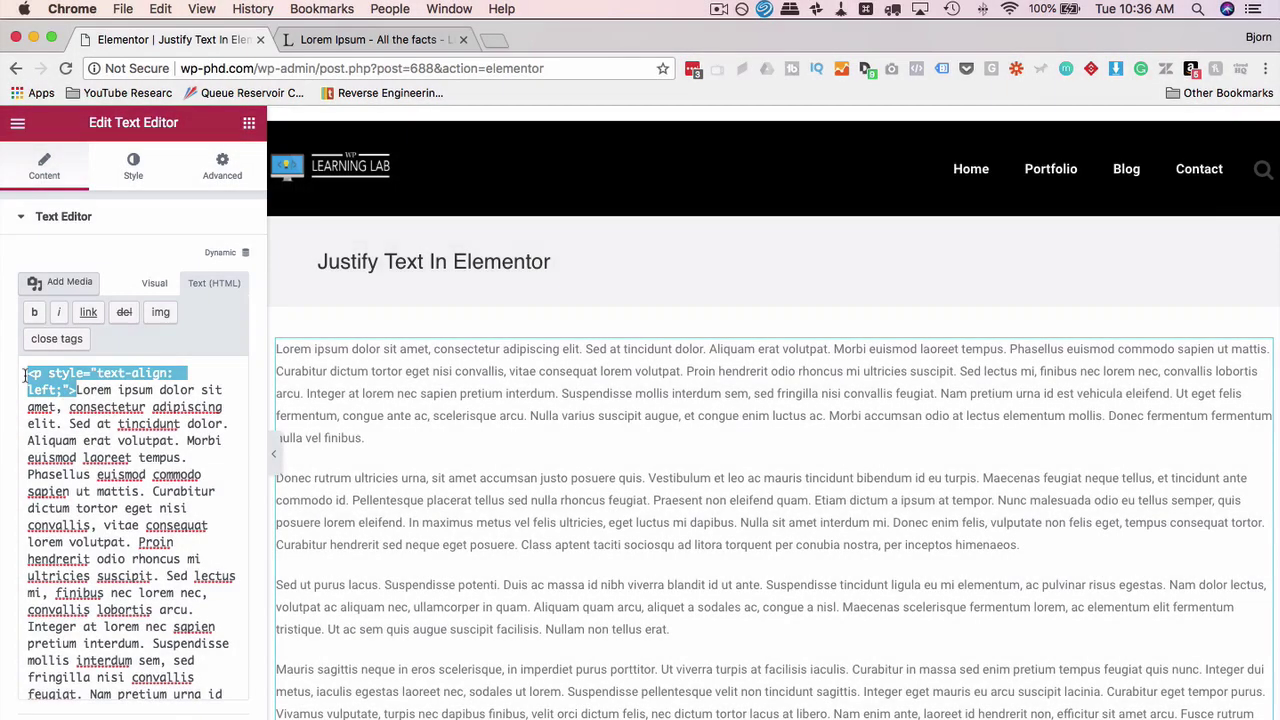